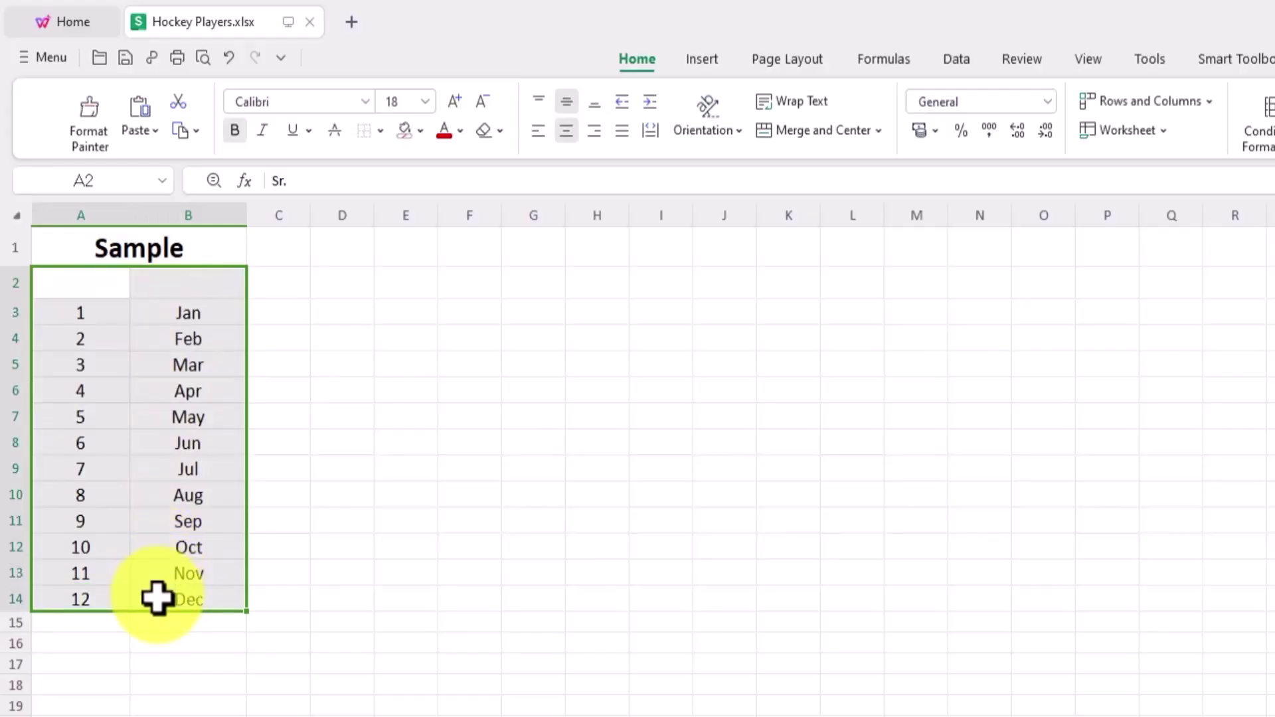
Open the Create Table dialog for the Sample data in A2:B14 with Ctrl+T
key("ctrl+t")
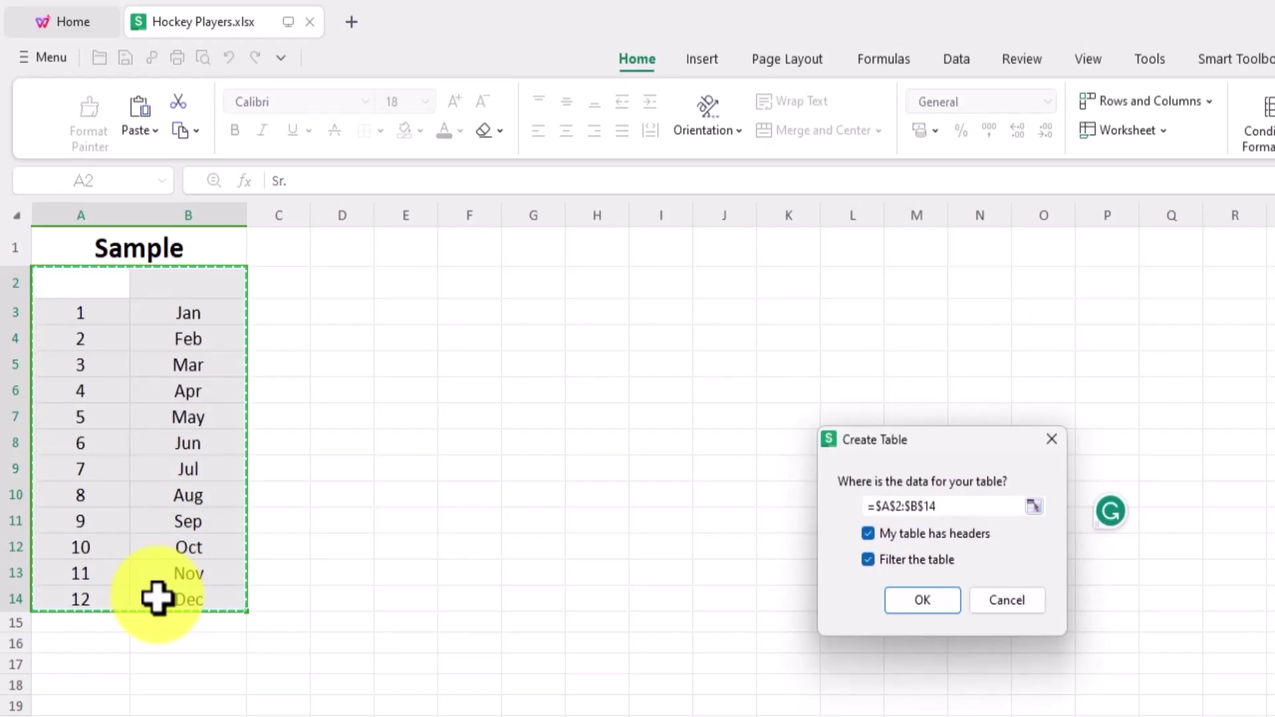
Confirm Create Table, then select A1:C14 and insert a quick chart with Alt+F1
left_click(927, 609)
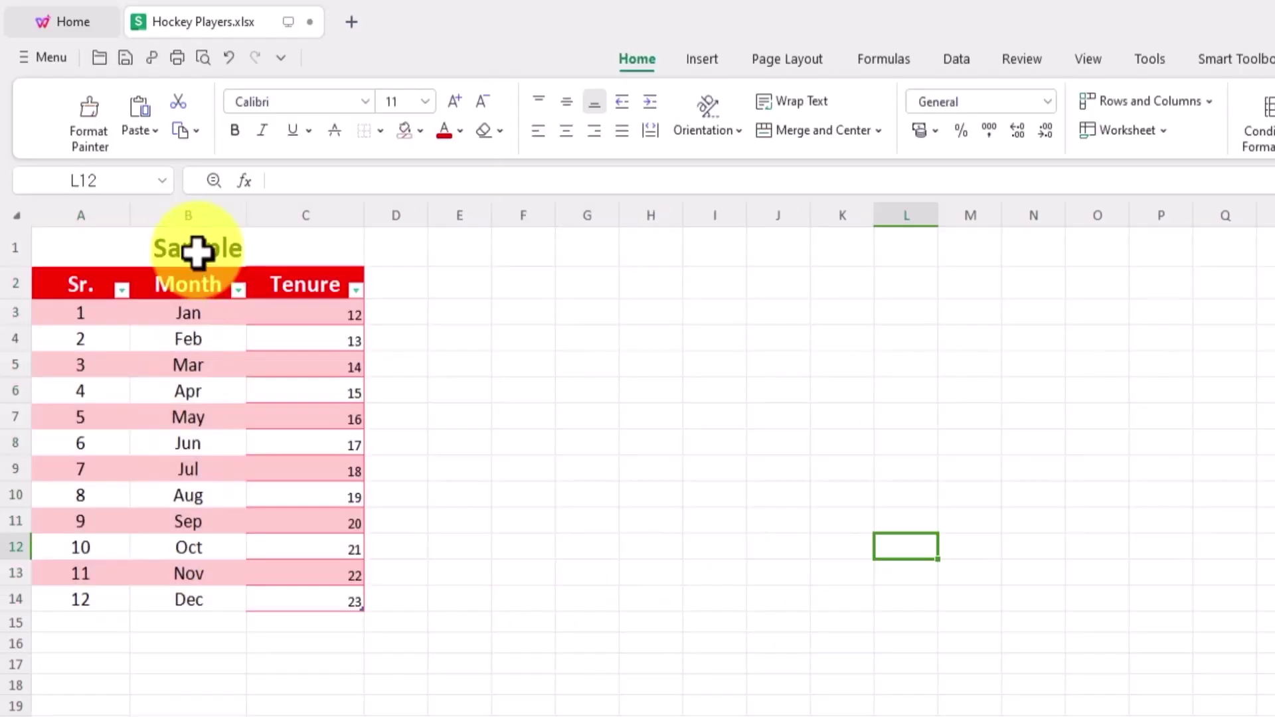
left_click_drag(199, 250, 188, 599)
key("alt+F1")
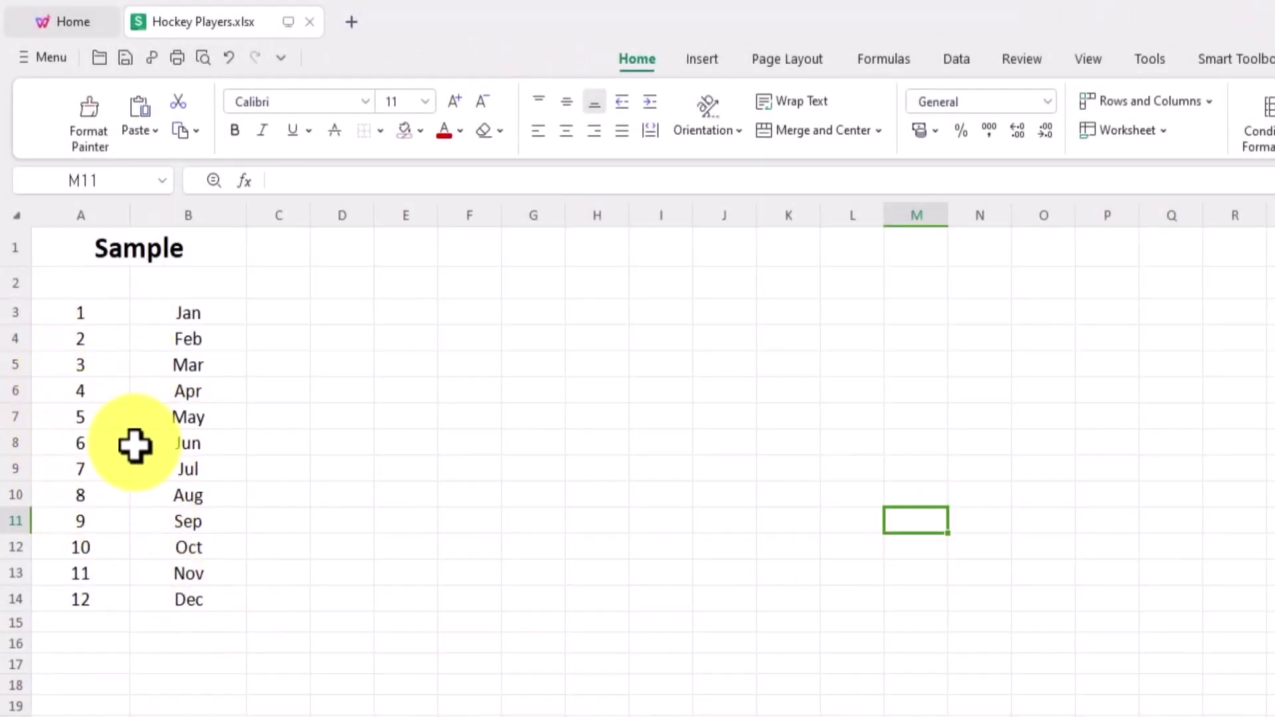
Make A2:B14 a red banded table with filter headers Sr., Month and Tenure
left_click_drag(85, 290, 157, 599)
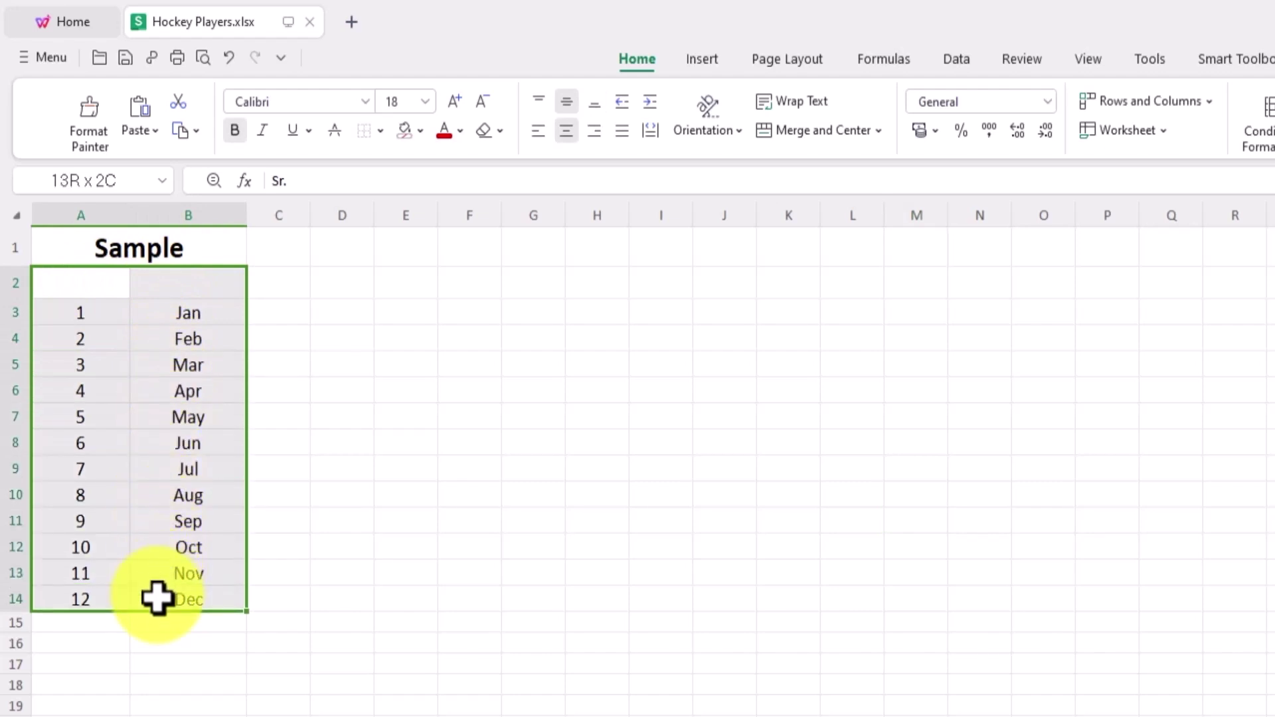
key("ctrl+t")
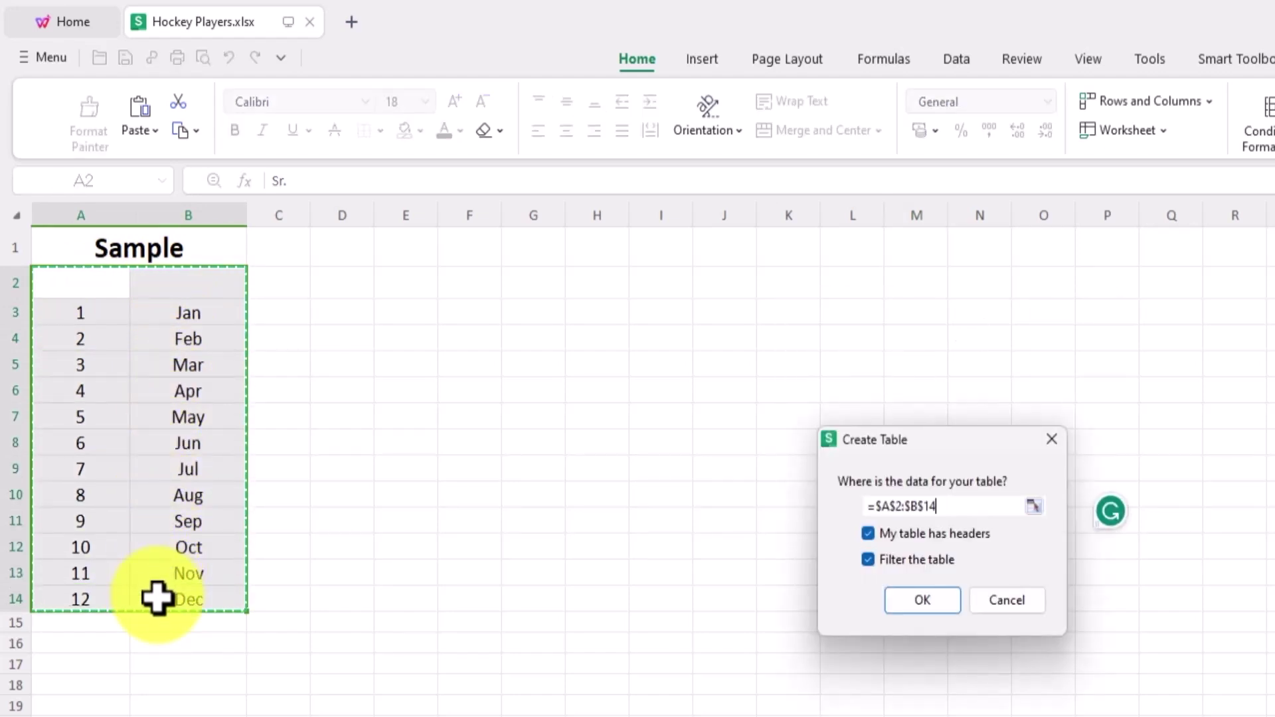
left_click(928, 609)
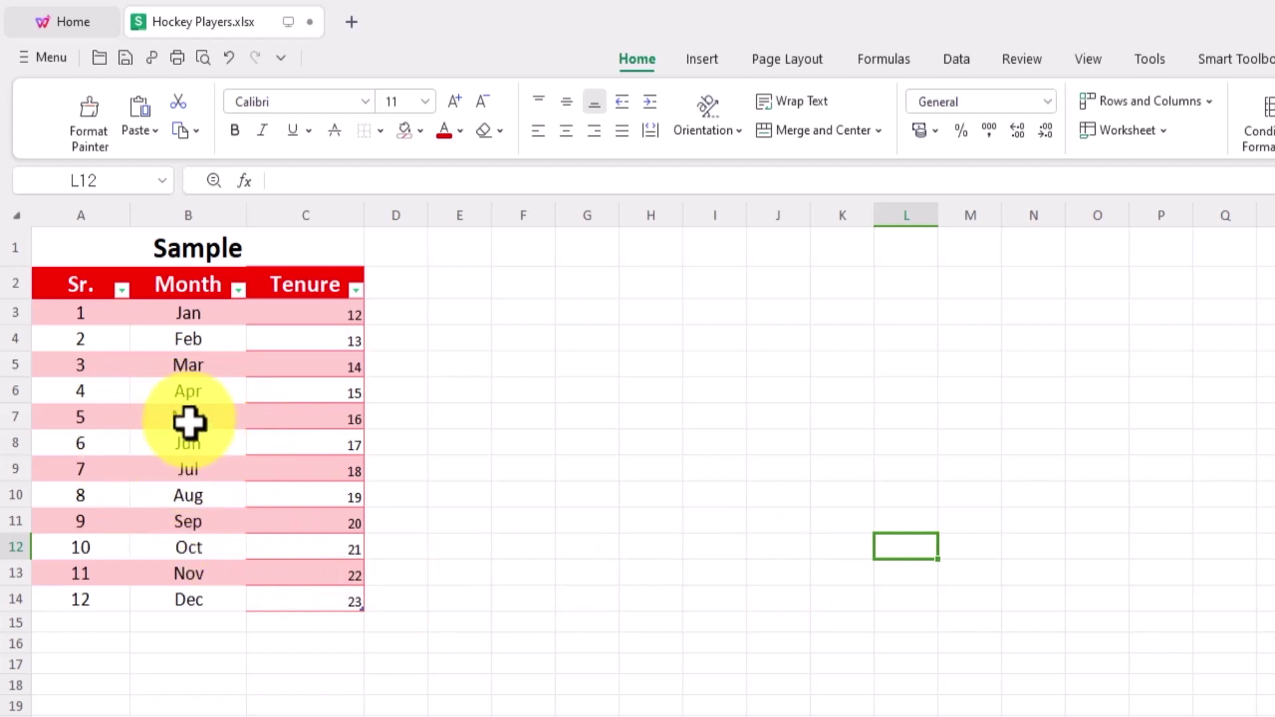
Select the Sample table A1:C14 and insert a quick chart with Alt+F1
left_click_drag(196, 250, 188, 599)
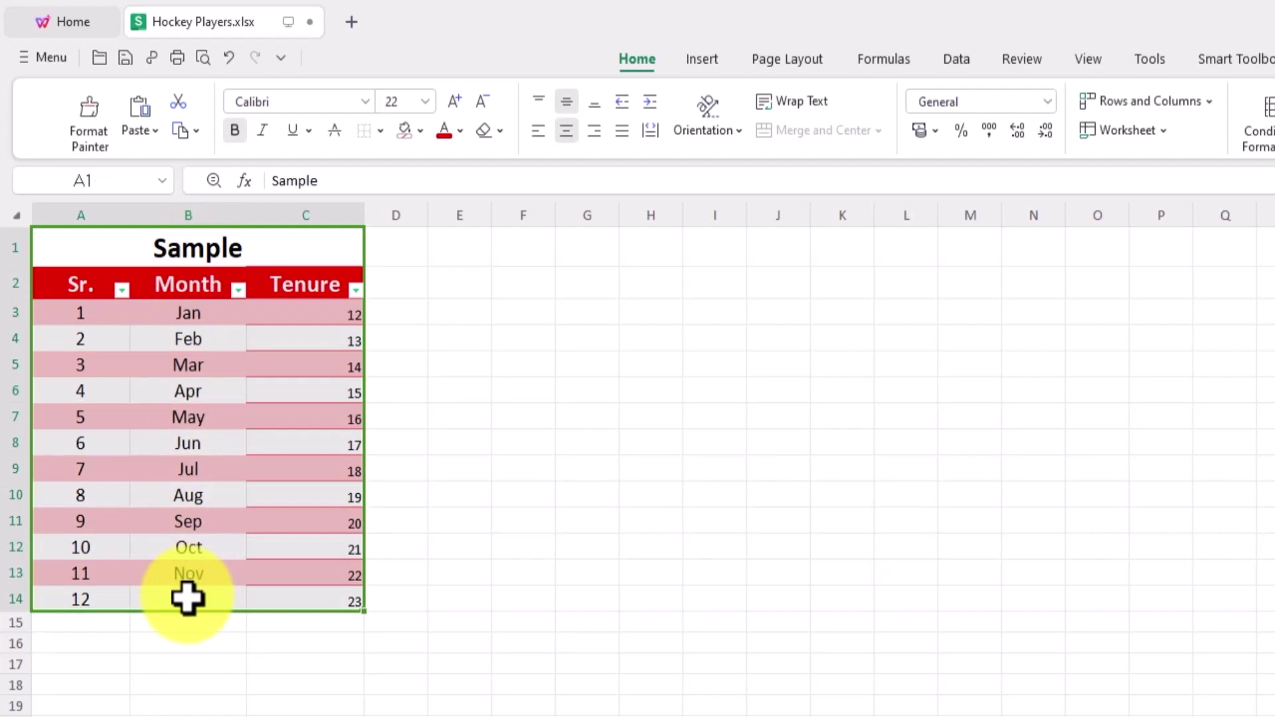
key("alt+F1")
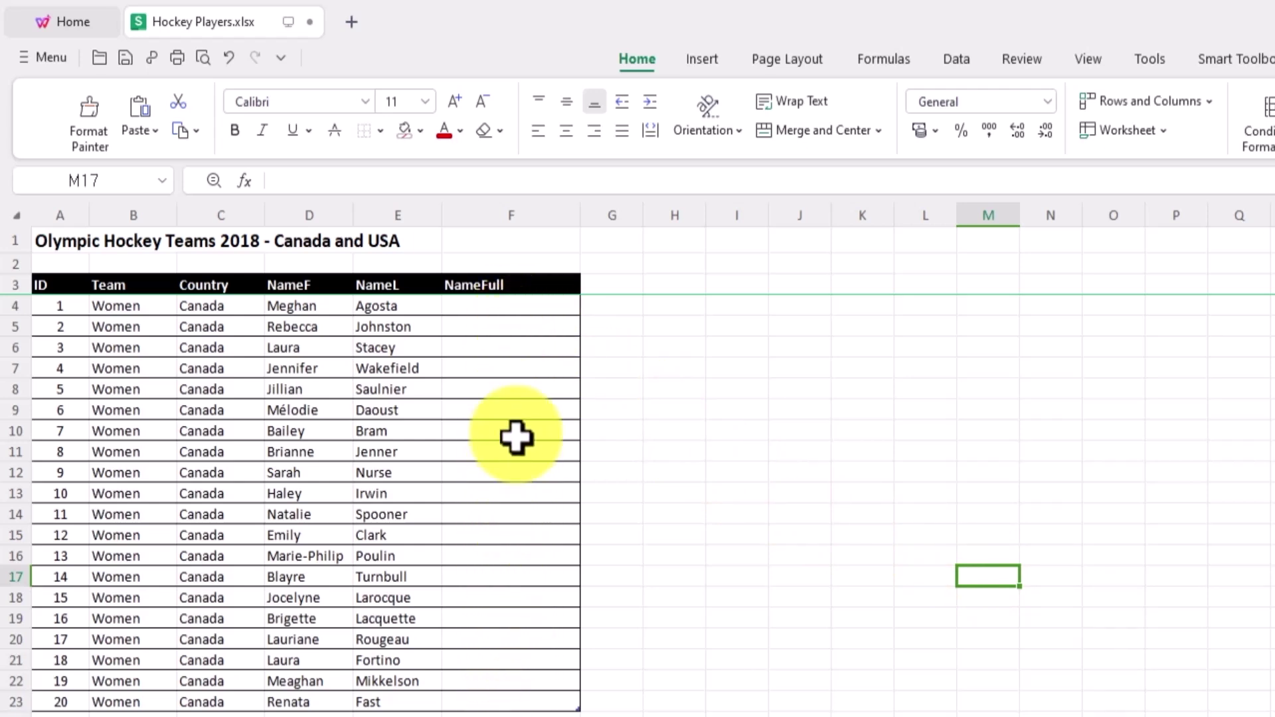
Enter the first player's full name in F4 and Flash Fill the rest with Ctrl+E
left_click(509, 306)
type("Meghan Agosta")
key("Return")
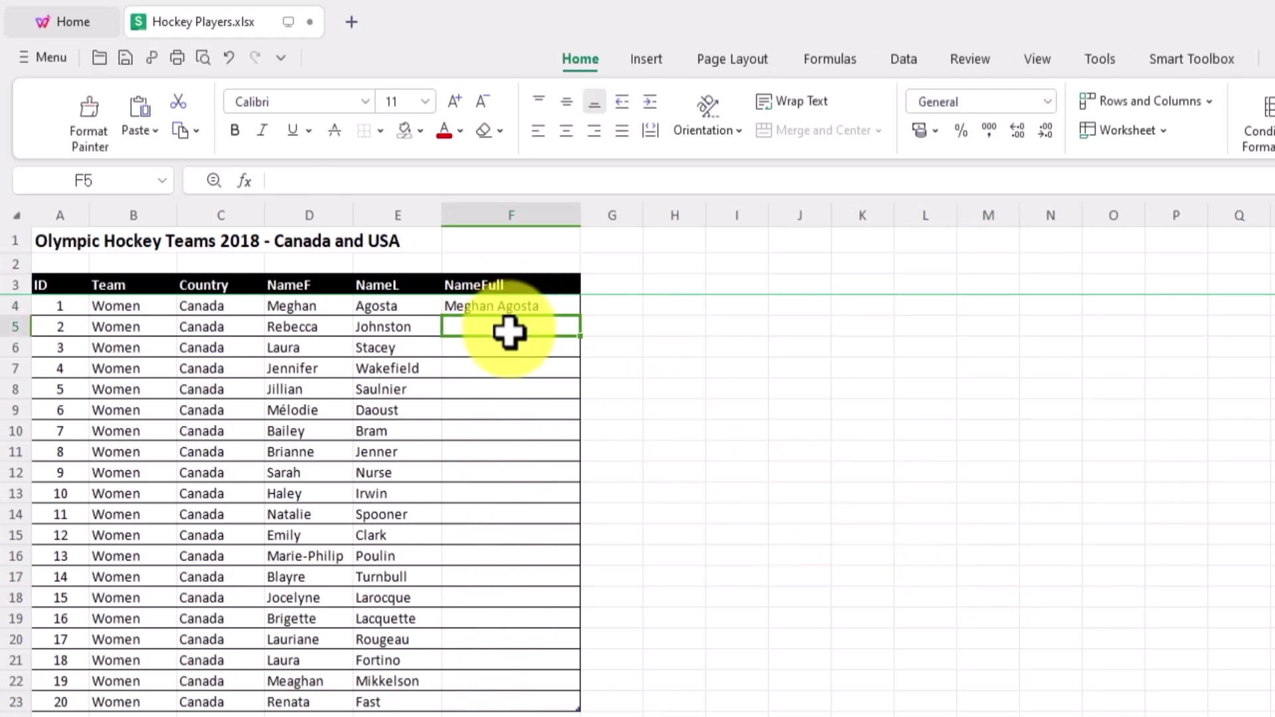
key("ctrl+e")
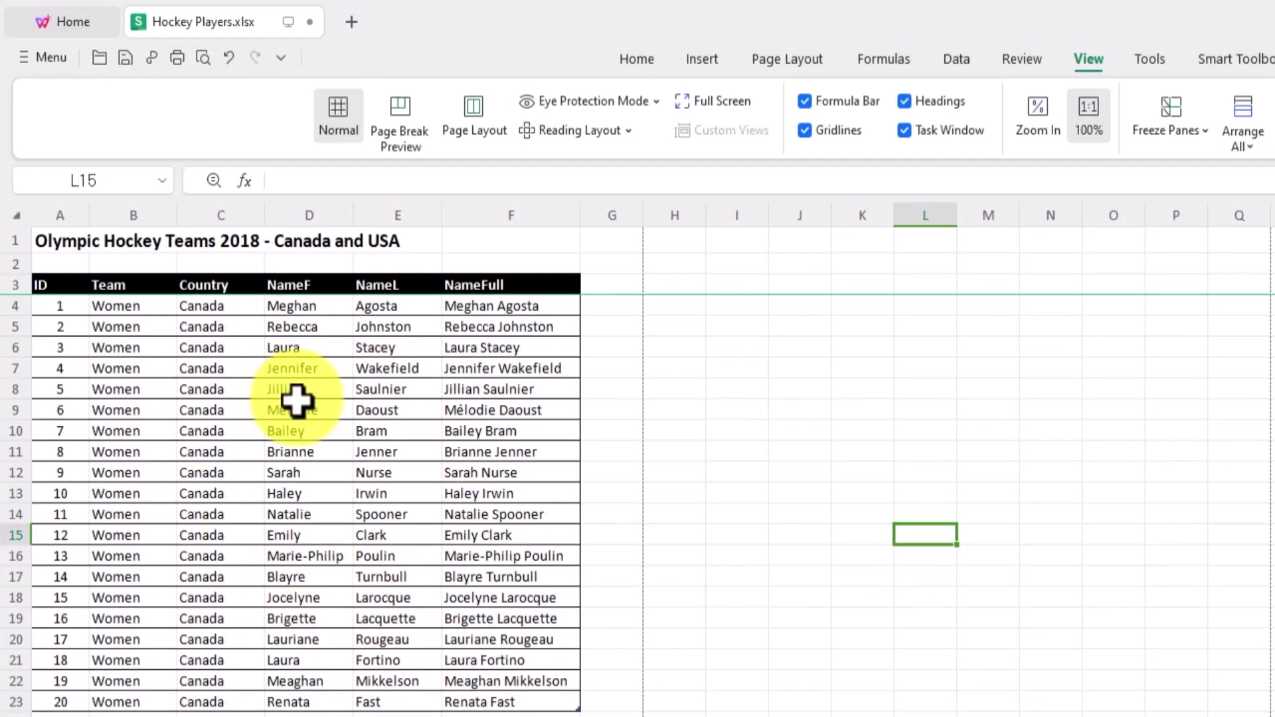
Preview the player list for printing with Alt+5, then exit the print preview
key("alt+5")
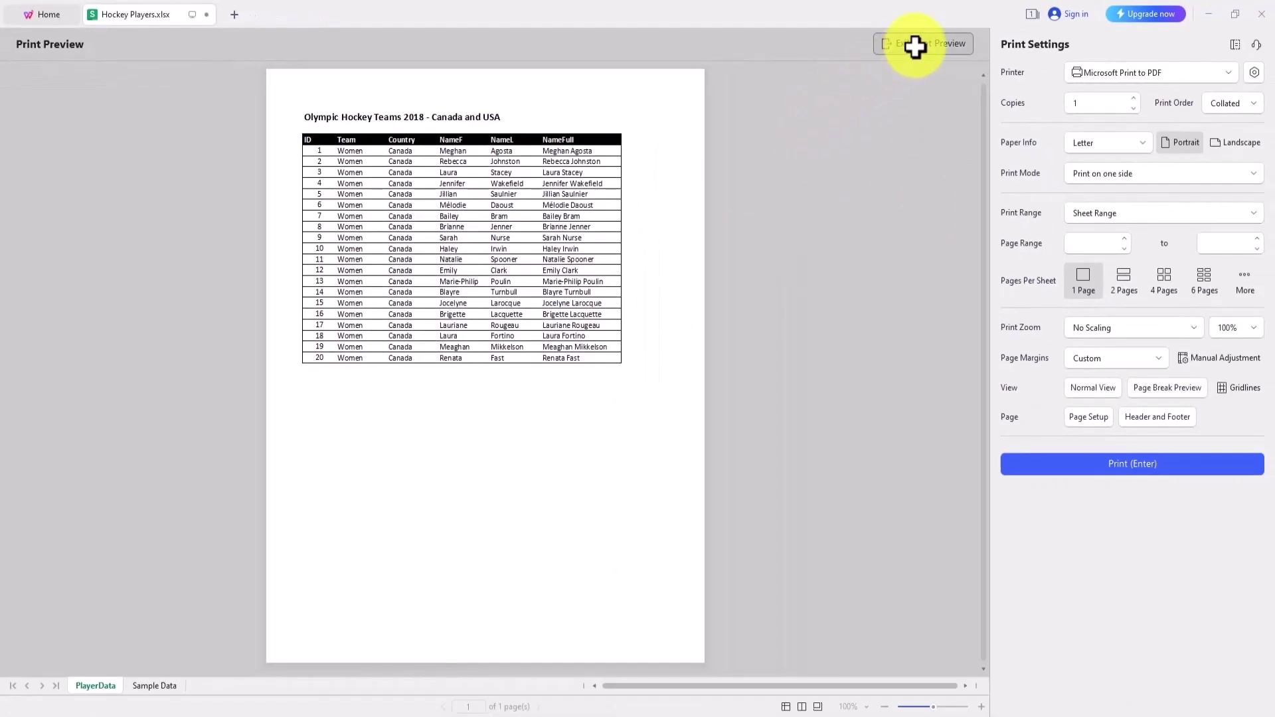
left_click(914, 46)
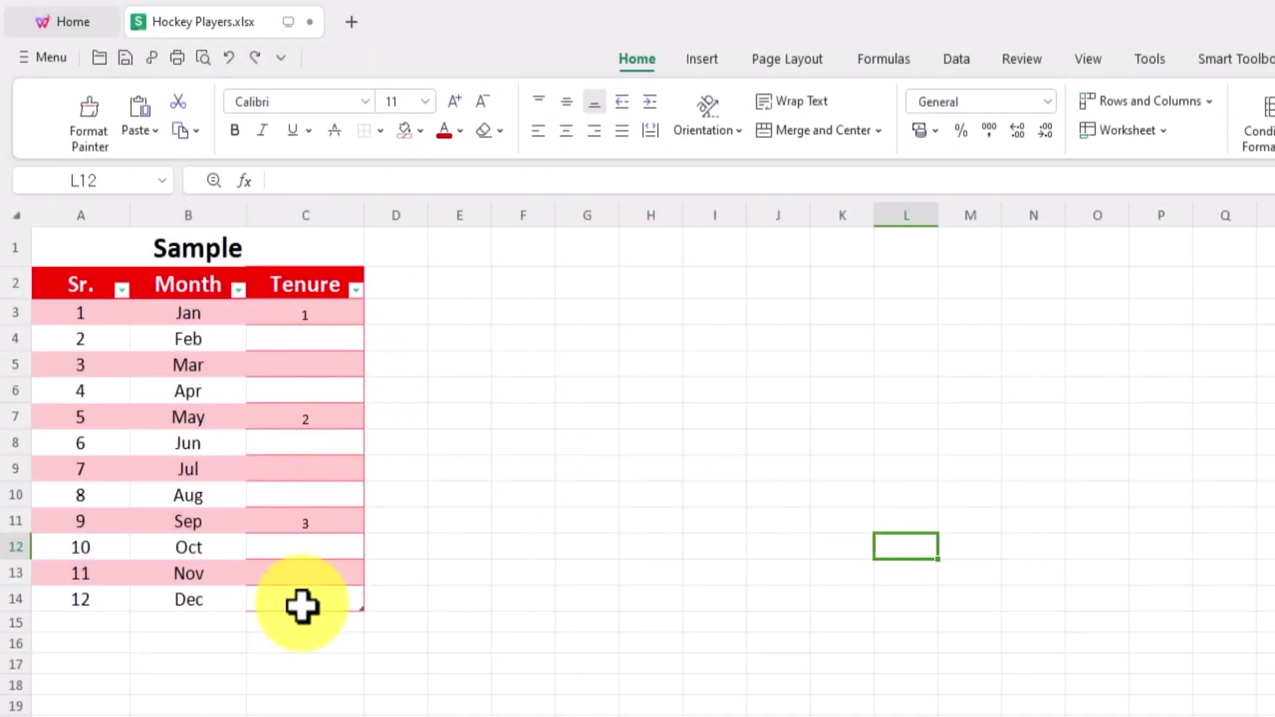
Fill down Tenure values 1, 2 and 3 into C3:C6, C7:C10 and C11:C14
left_click_drag(308, 315, 307, 395)
key("ctrl+d")
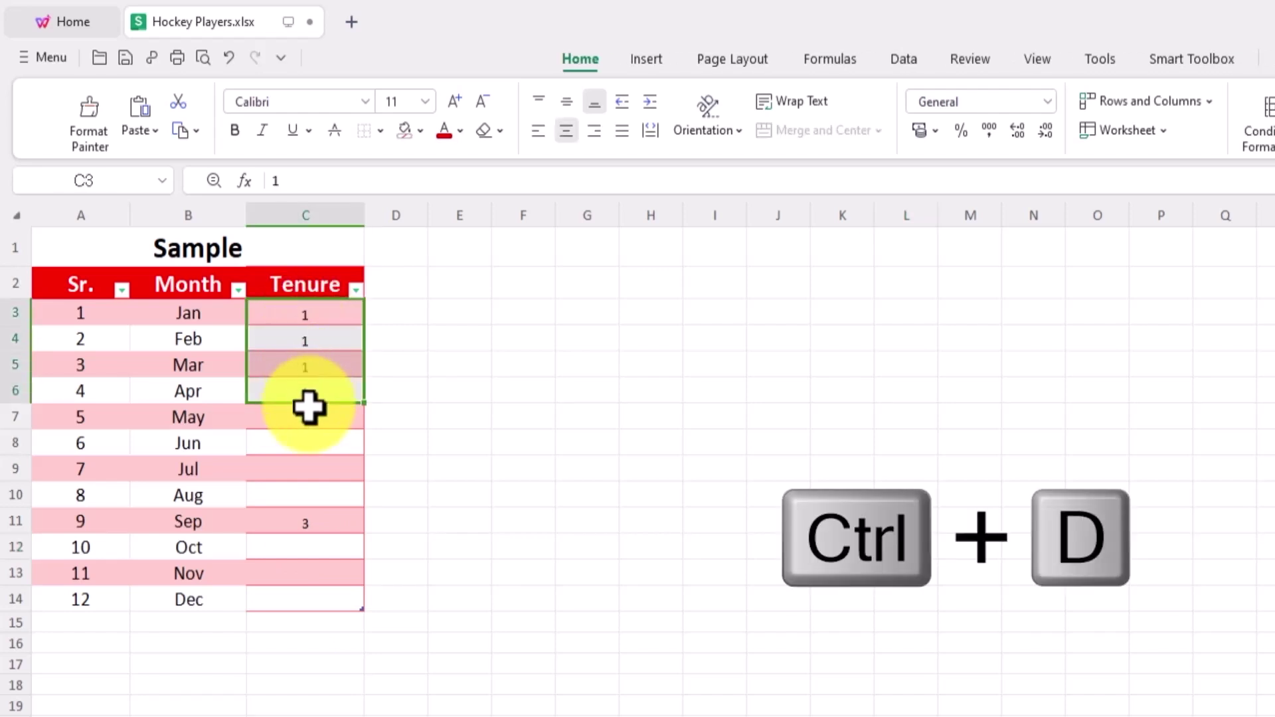
left_click_drag(307, 416, 309, 493)
key("ctrl+d")
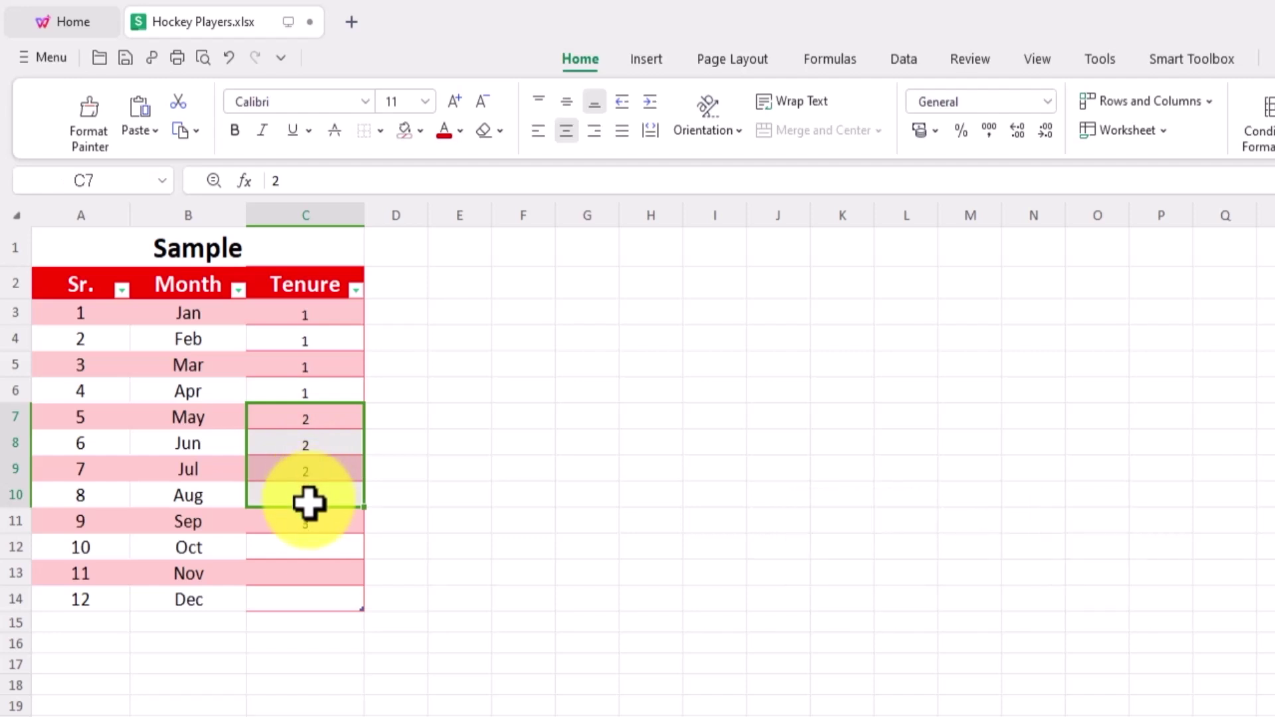
left_click(309, 526)
left_click_drag(308, 527, 312, 600)
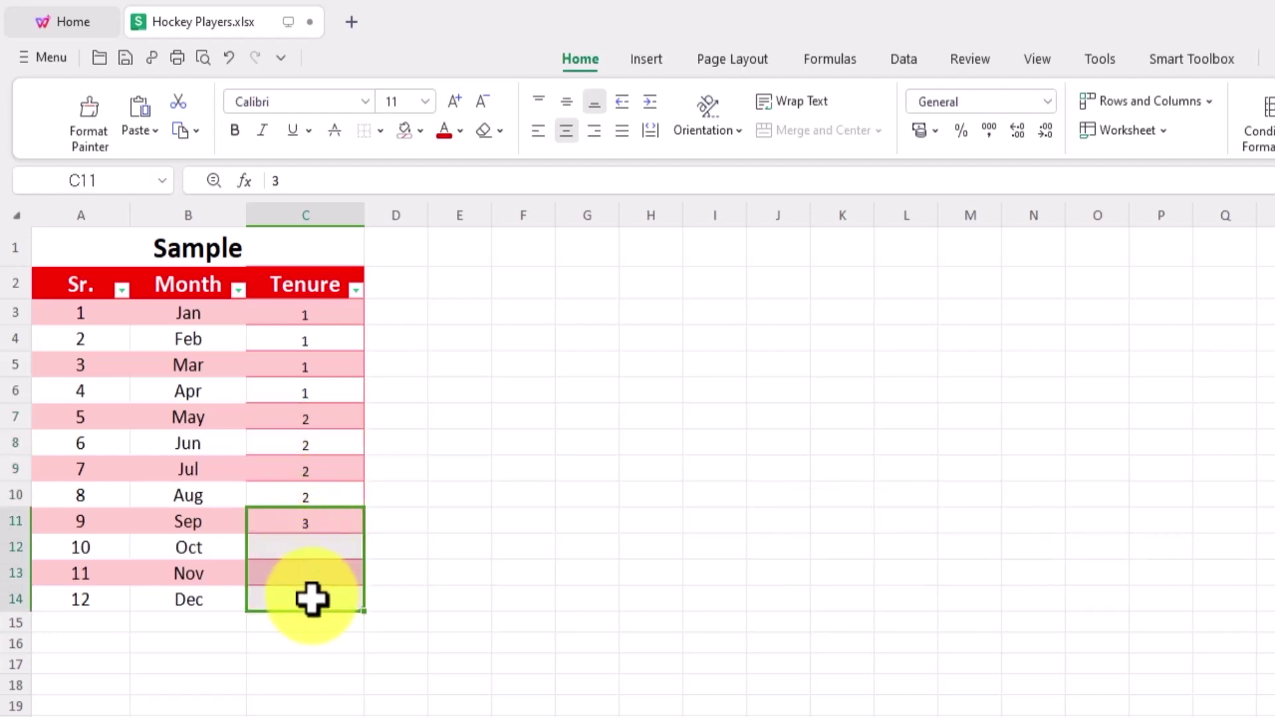
key("ctrl+d")
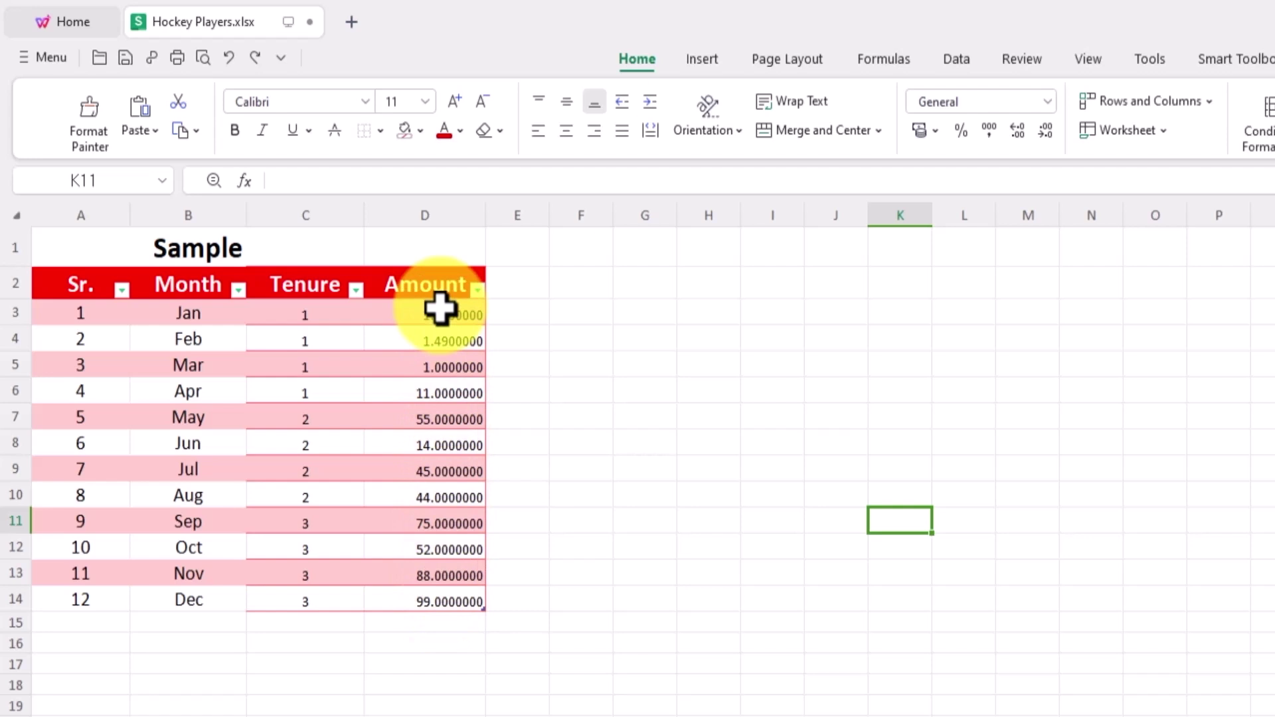
Format Amount D3:D14 with two decimals and the Time column E as clock times
left_click_drag(440, 309, 432, 602)
key("ctrl+shift+1")
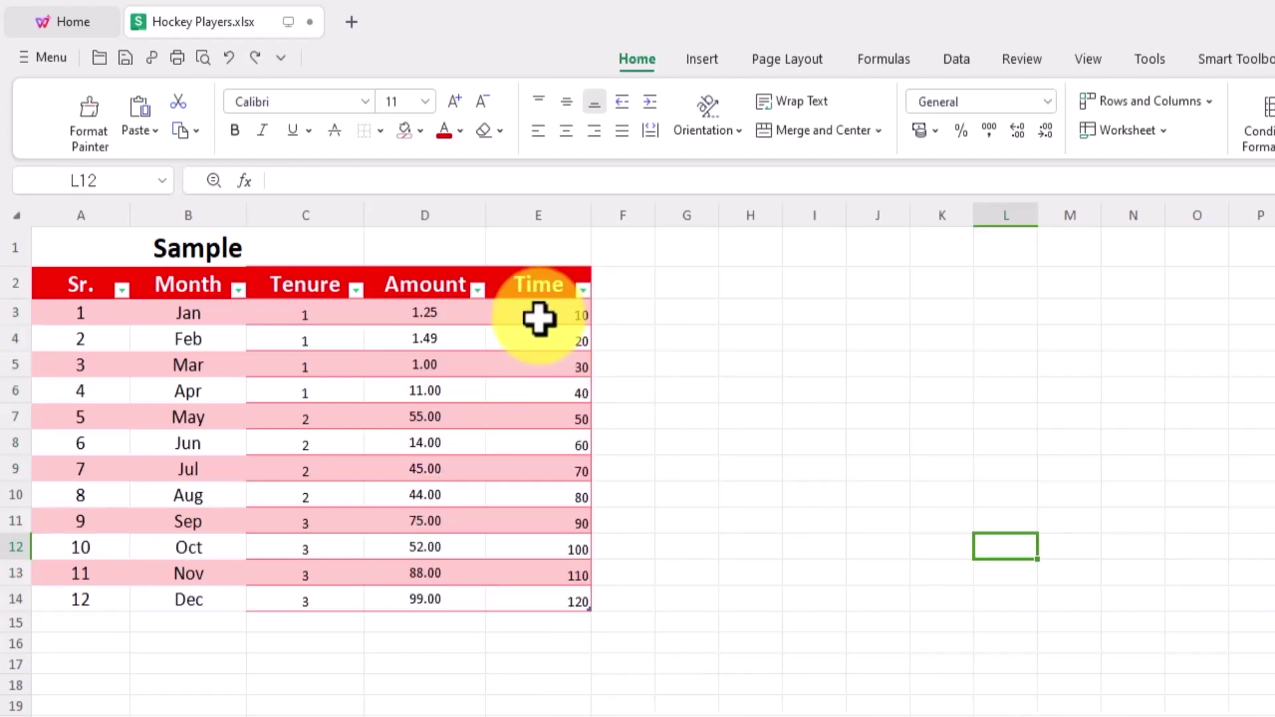
left_click_drag(538, 318, 524, 607)
key("ctrl+shift+2")
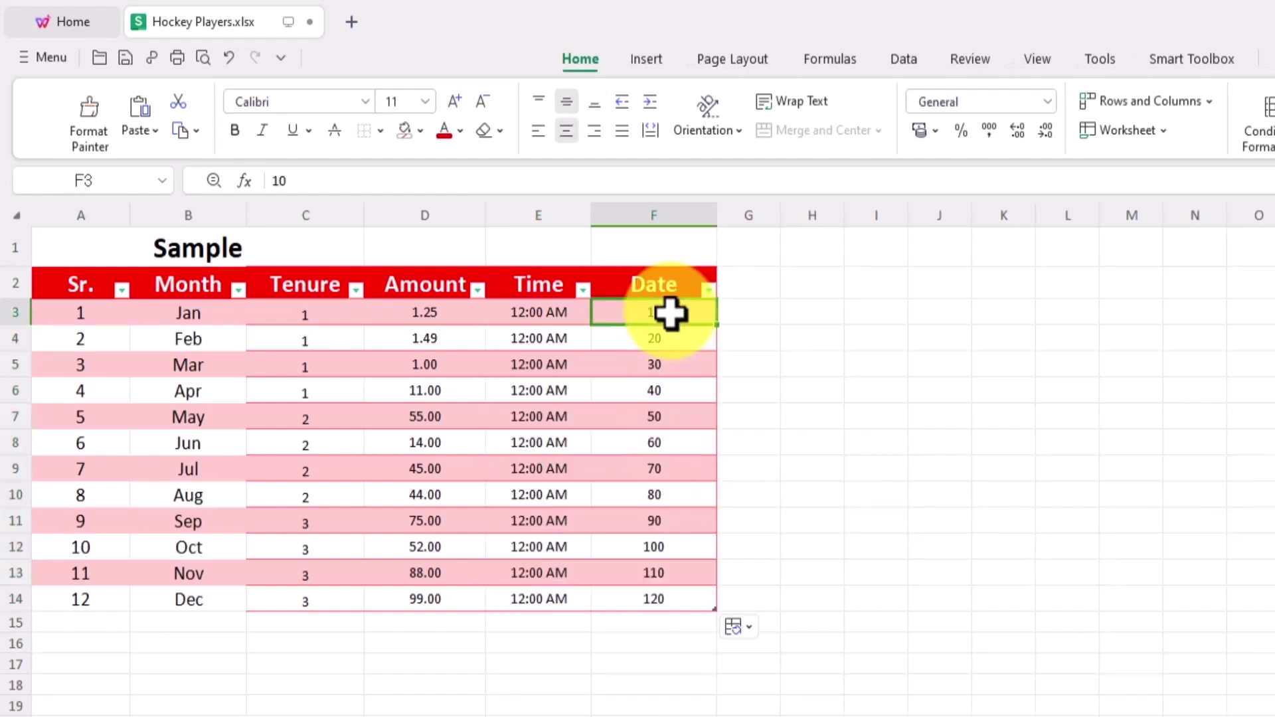
Format column F as dates and the Amount column as currency
left_click_drag(672, 318, 669, 603)
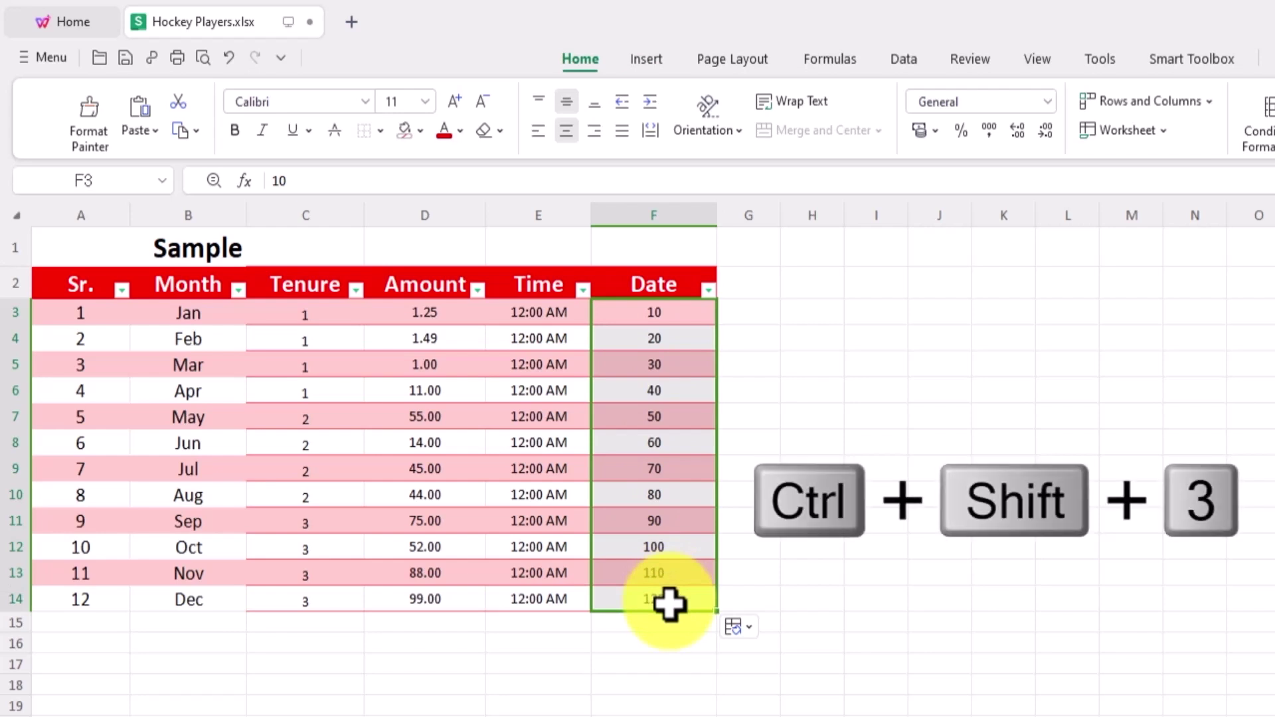
key("ctrl+shift+3")
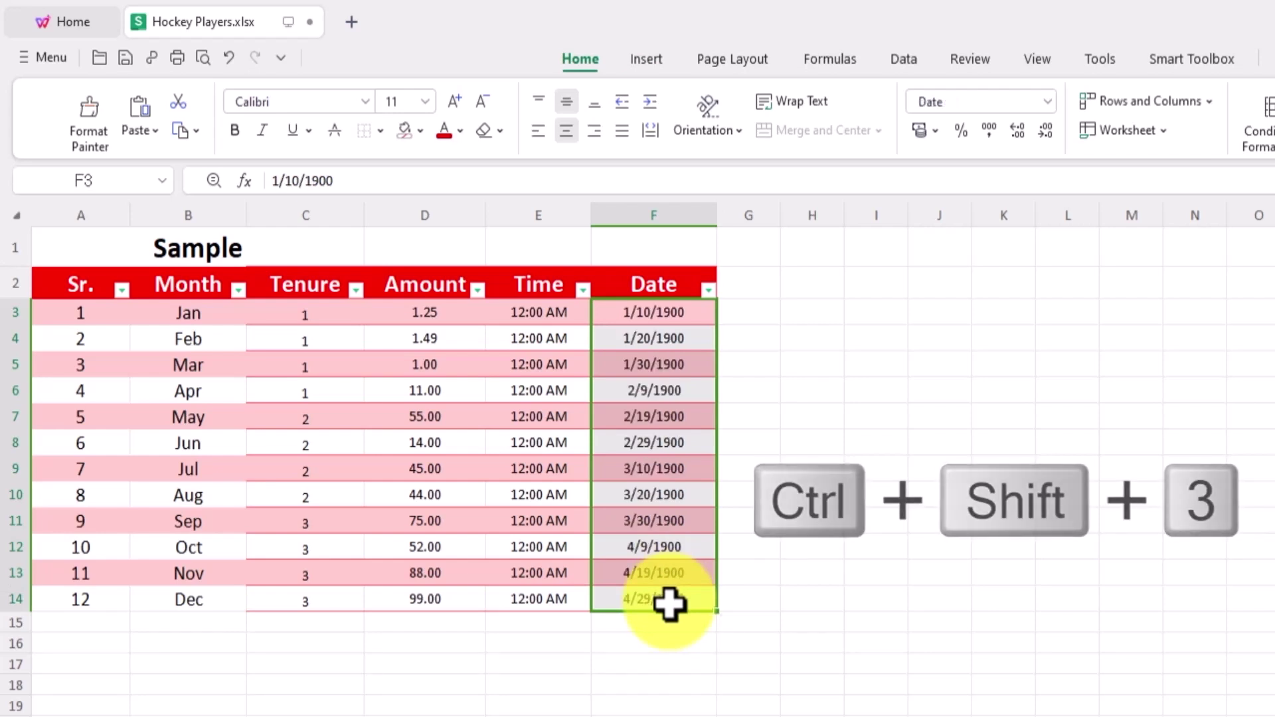
left_click_drag(418, 312, 413, 597)
key("ctrl+shift+4")
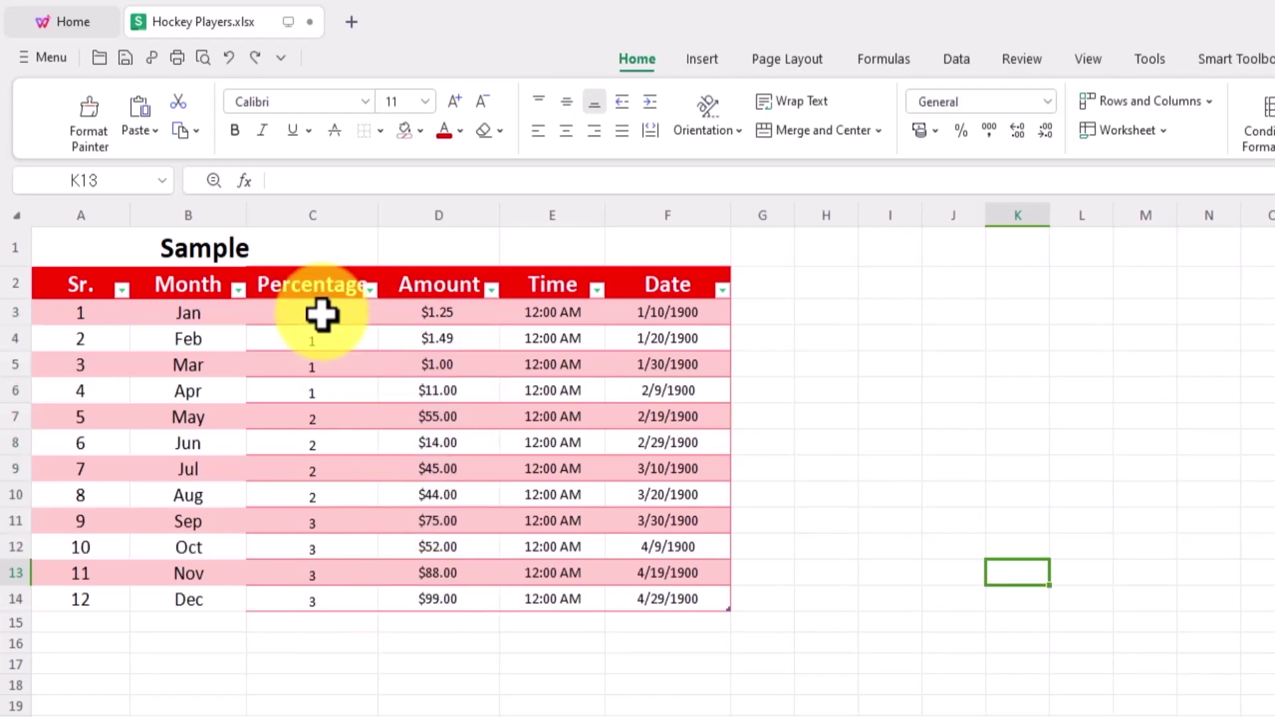
Apply percentage format to C3:C14 with Ctrl+Shift+5, showing 100%, 200%, 300%
left_click(321, 314)
left_click_drag(319, 337, 315, 606)
key("ctrl+shift+5")
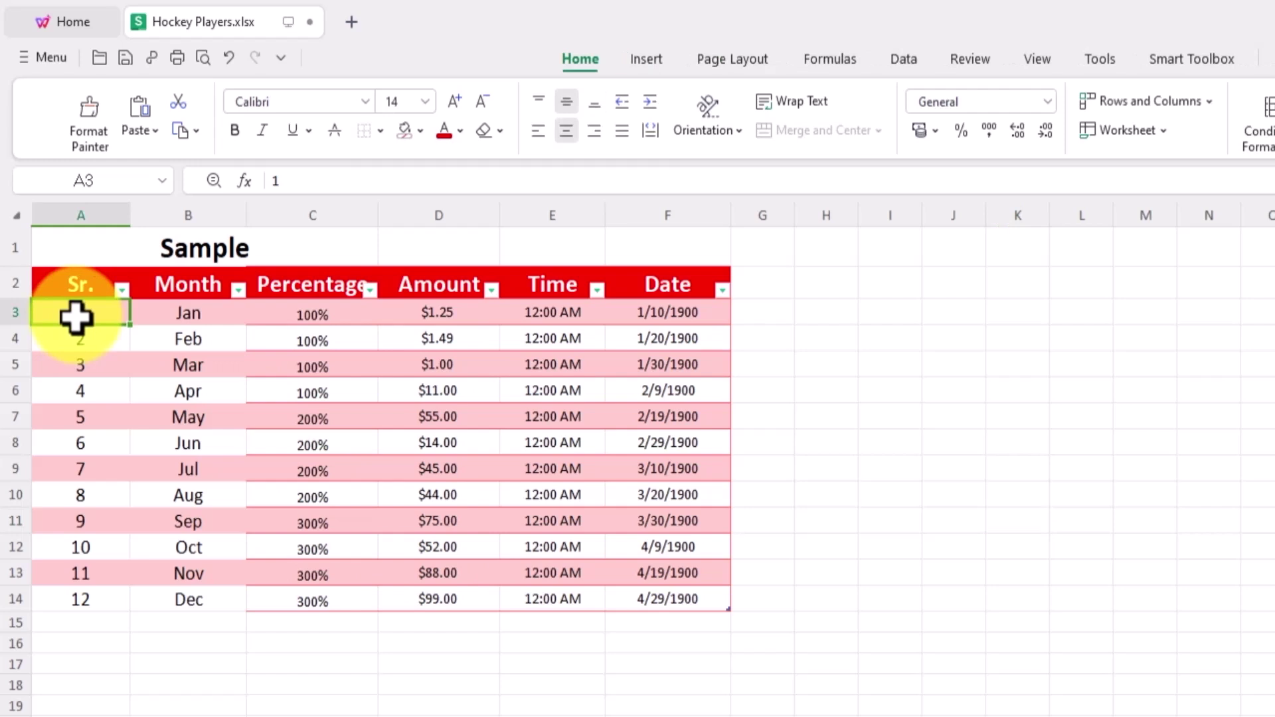
left_click_drag(76, 318, 674, 601)
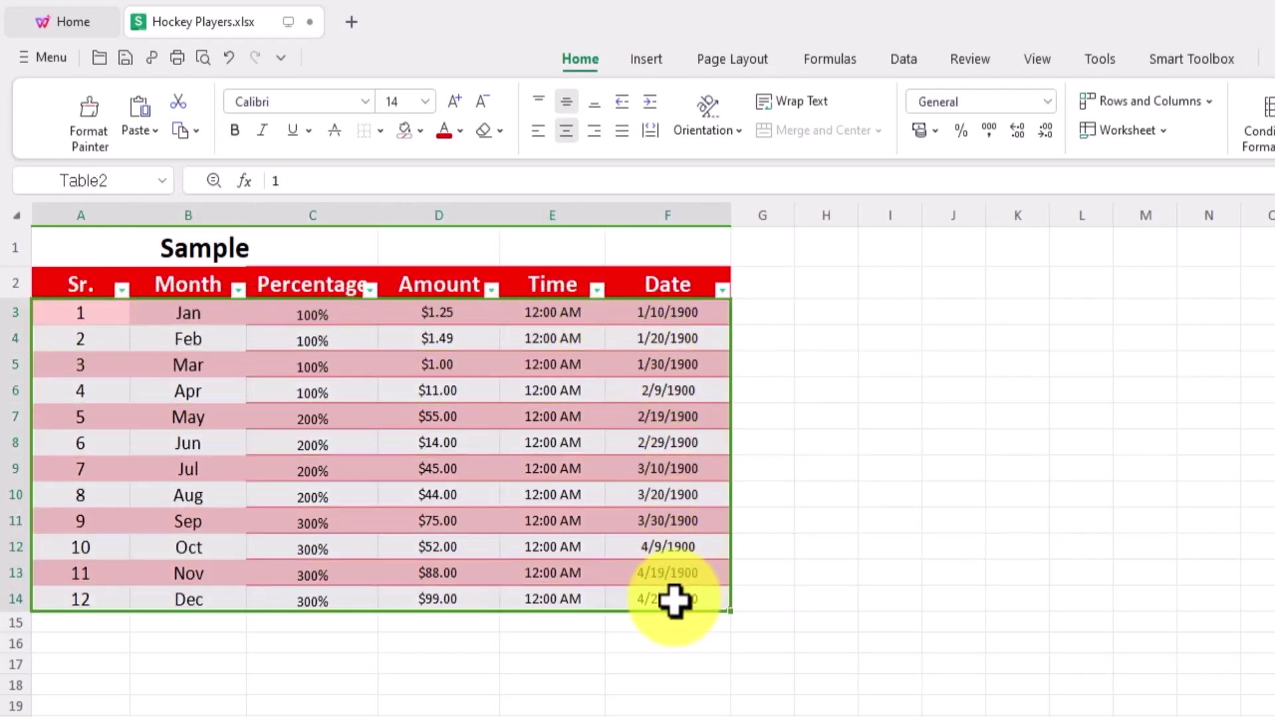
key("ctrl+b")
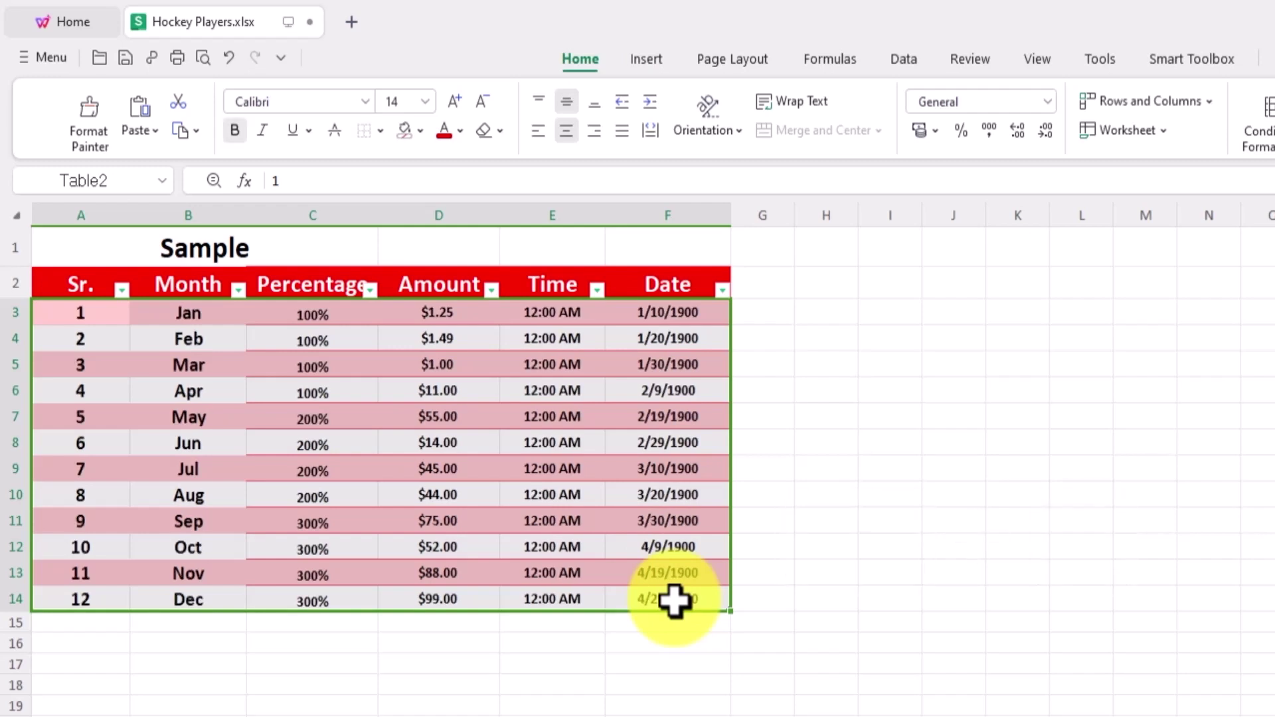
left_click(674, 601)
key("ctrl+a")
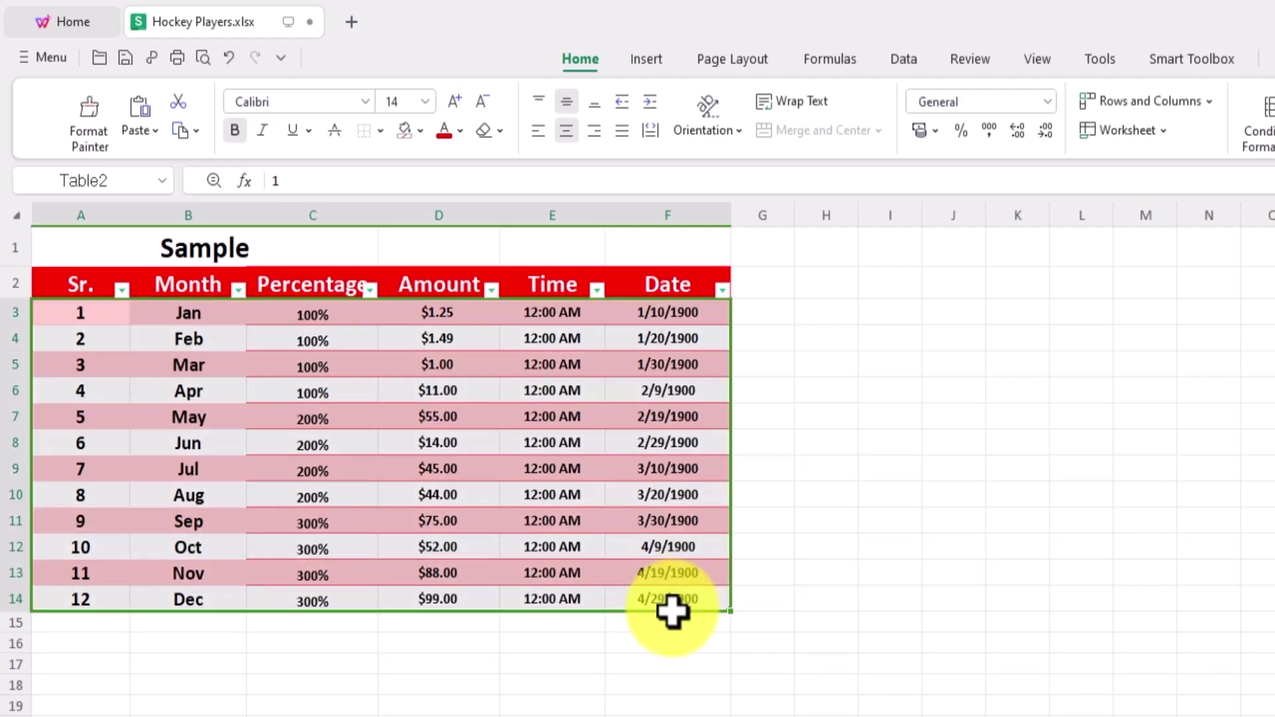
key("ctrl+i")
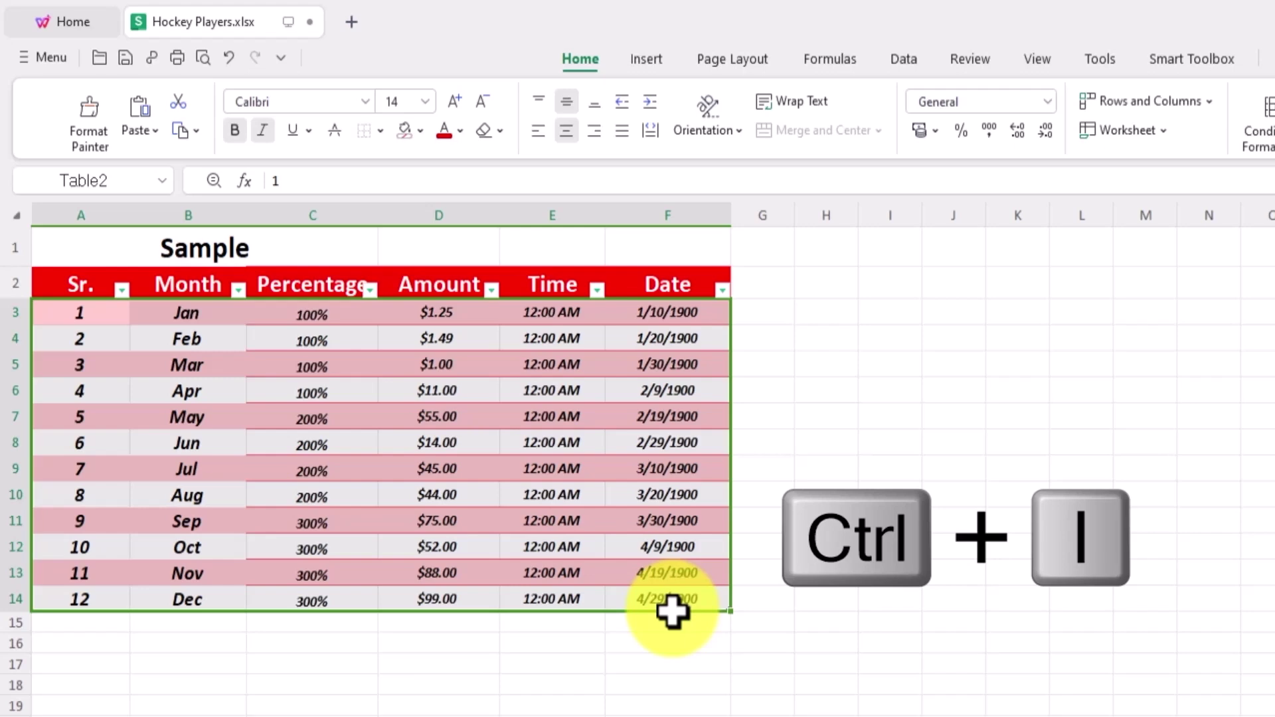
left_click(673, 609)
key("ctrl+a")
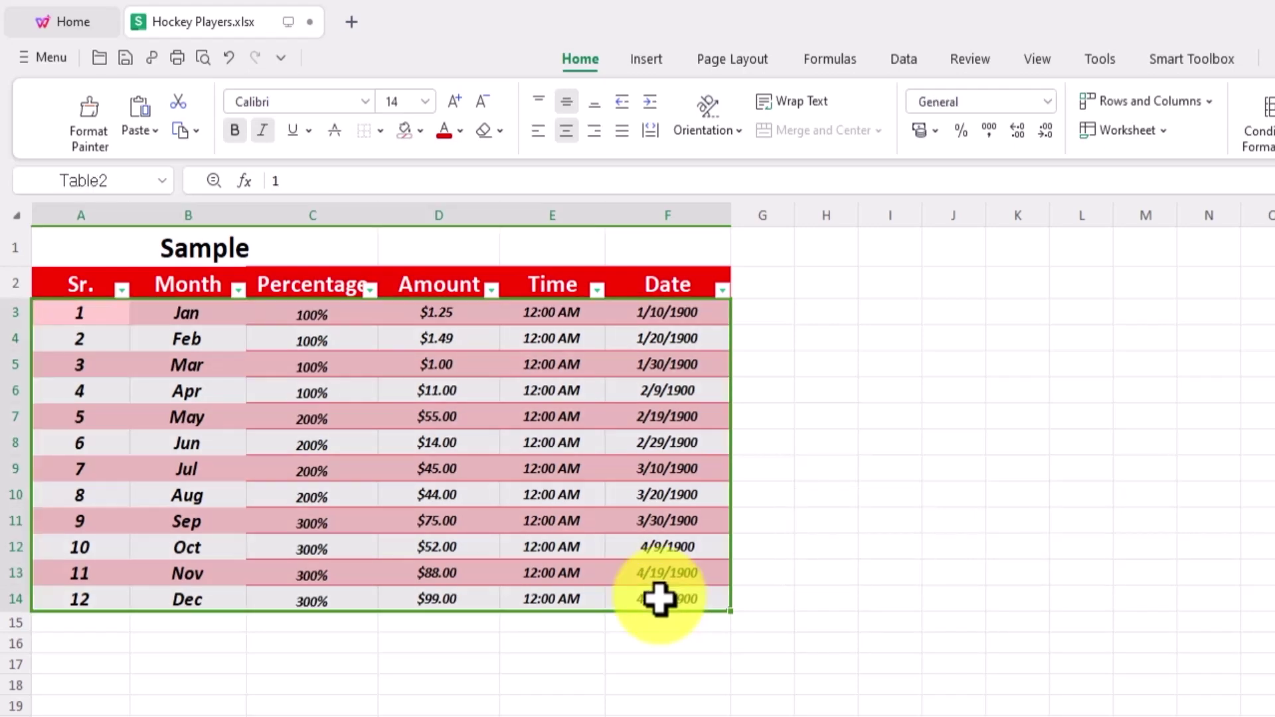
key("ctrl+u")
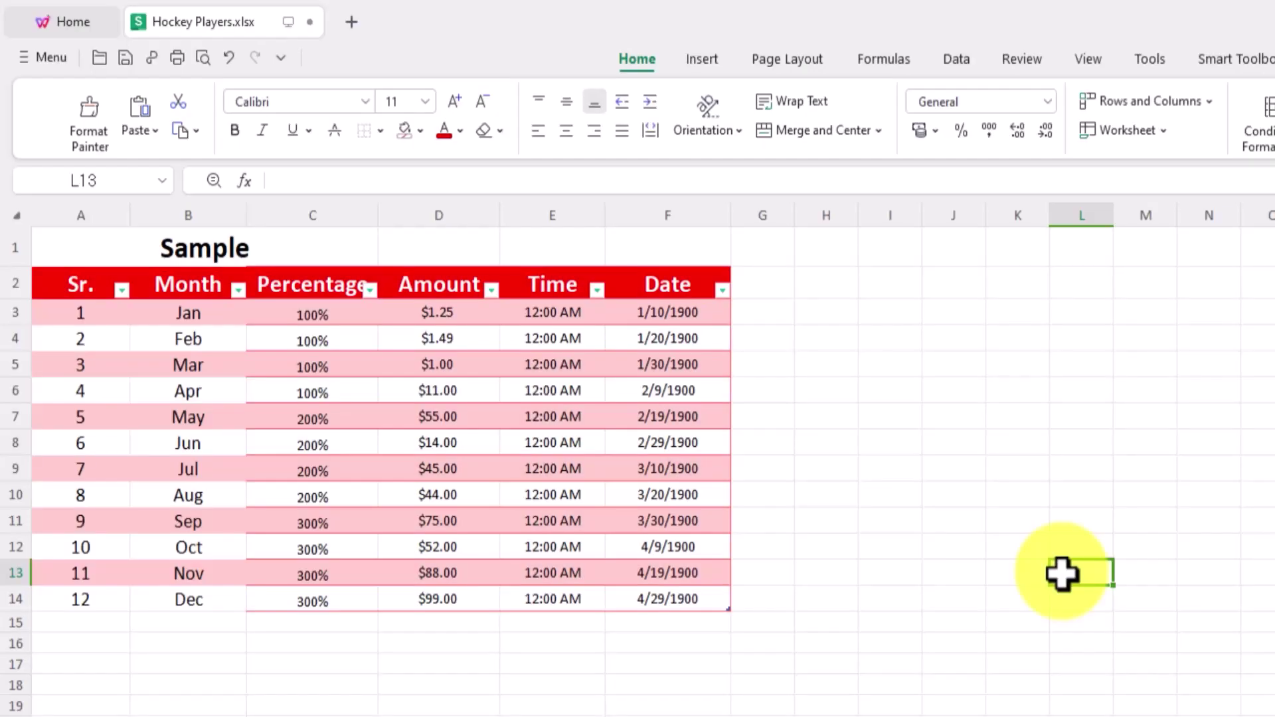
Close the WPS Spreadsheets window with Alt+F4
key("alt+F4")
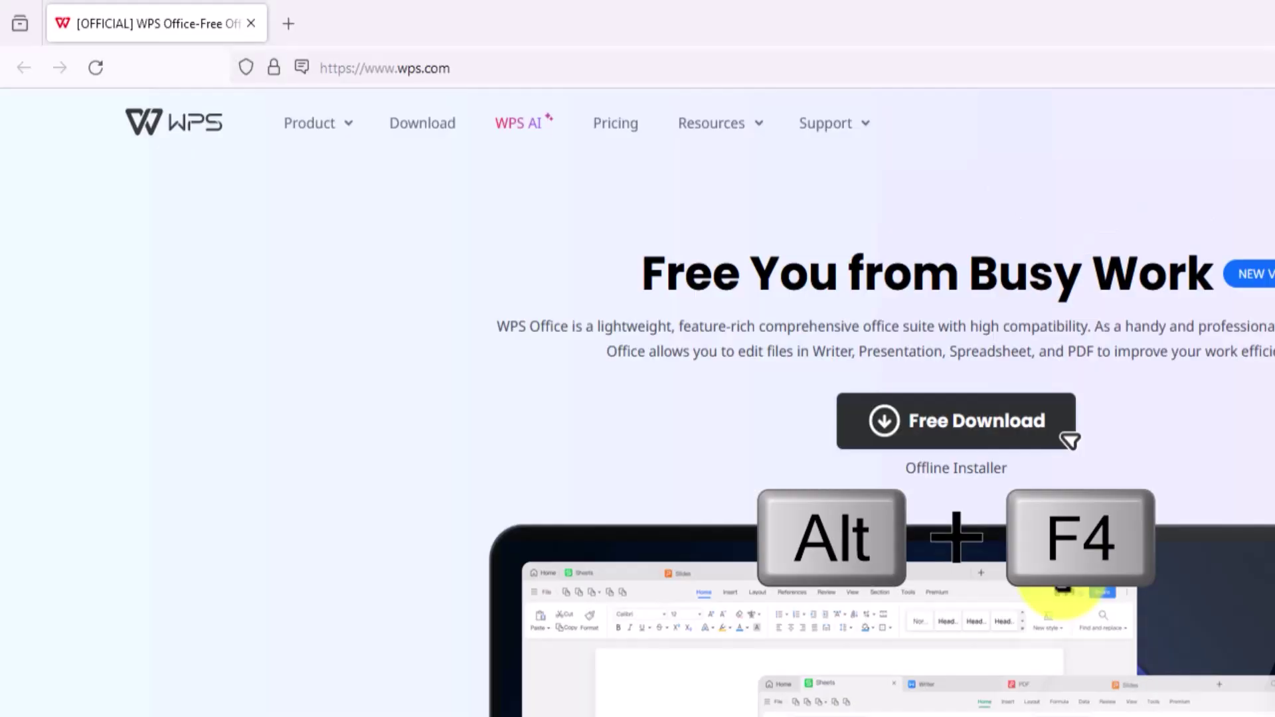